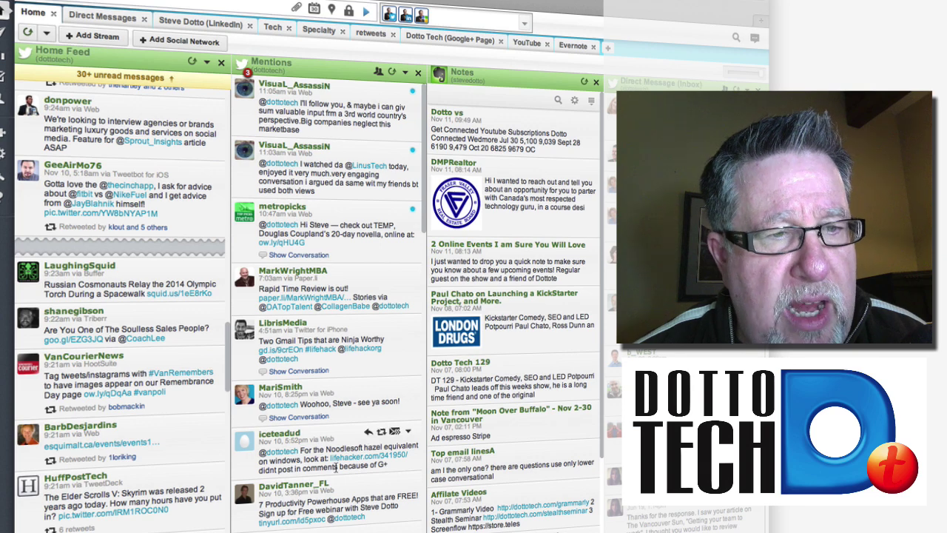
- View the profile of the author of the "Two Gmail Tips" mention in the Mentions stream, and close it
{"action": "scroll", "coordinate": [370, 414], "scroll_direction": "right", "scroll_amount": 1}
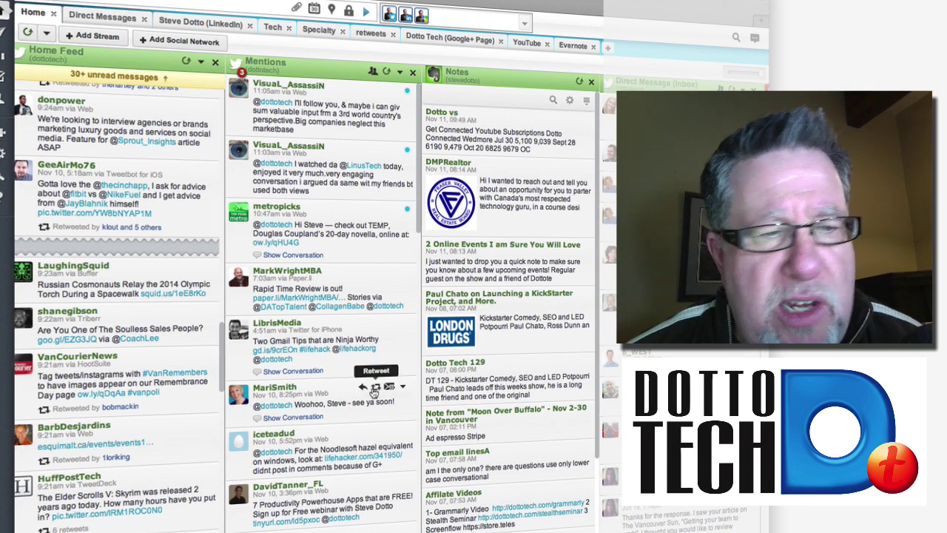
{"action": "left_click", "coordinate": [275, 325]}
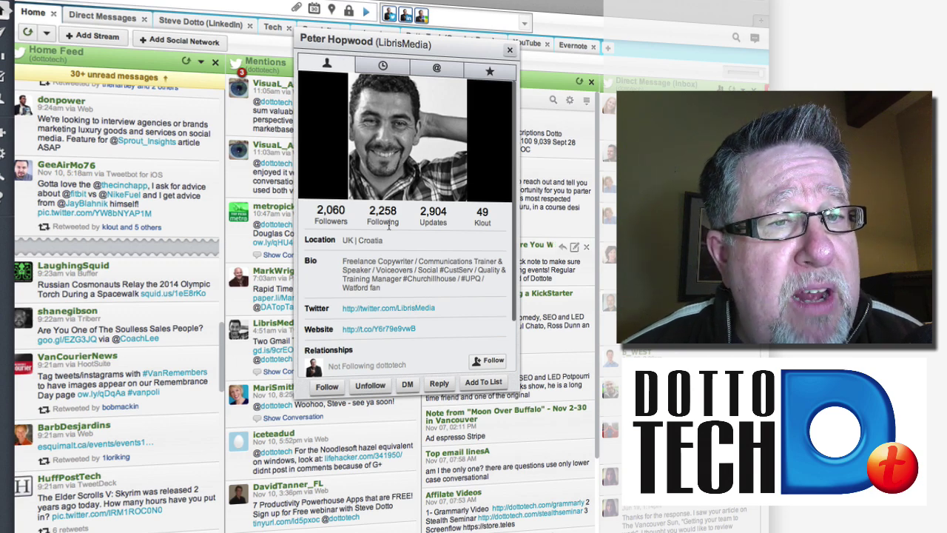
{"action": "left_click", "coordinate": [510, 52]}
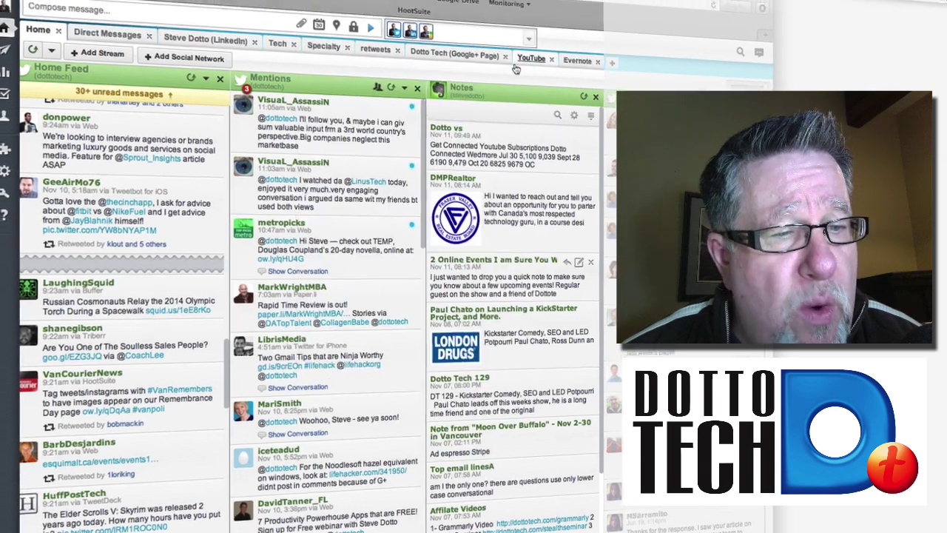
- Expand the message composer to view its options, and collapse it without writing anything
{"action": "left_click", "coordinate": [225, 53]}
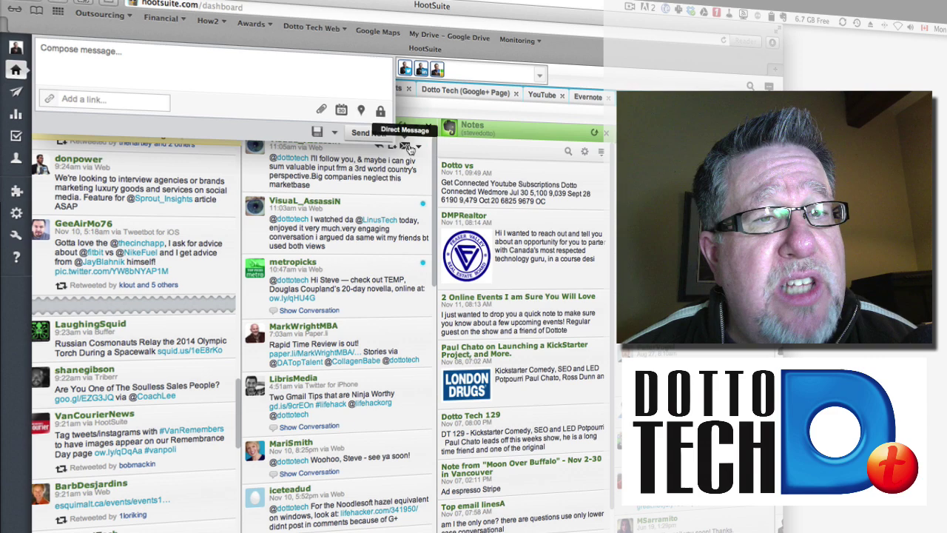
{"action": "left_click", "coordinate": [421, 105]}
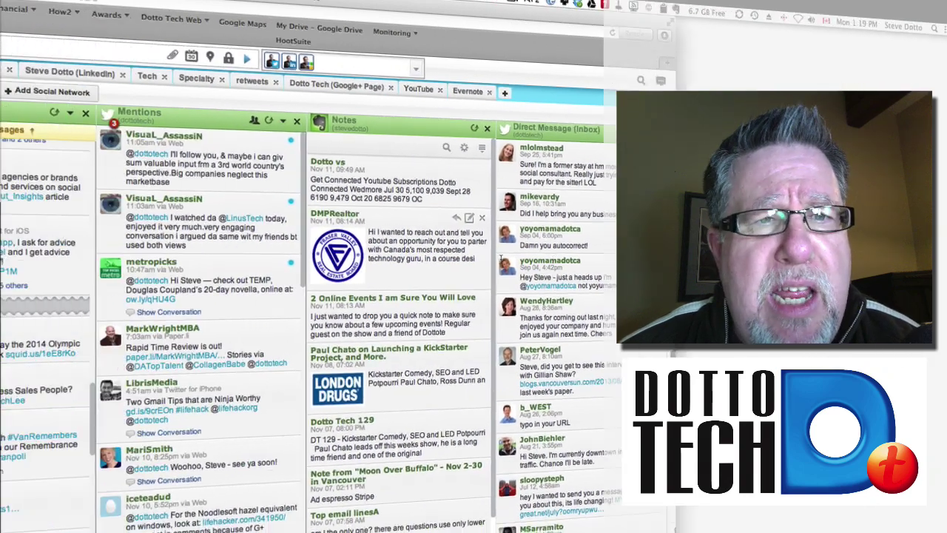
- Remove the #robford search stream from the end of the Home tab's streams
{"action": "scroll", "coordinate": [500, 261], "scroll_direction": "right", "scroll_amount": 5}
{"action": "scroll", "coordinate": [500, 261], "scroll_direction": "right", "scroll_amount": 8}
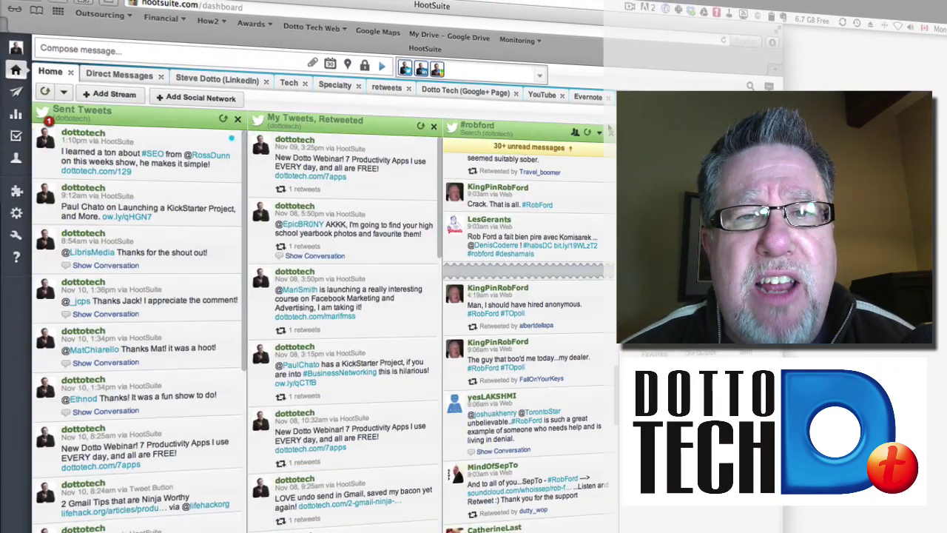
{"action": "left_click", "coordinate": [610, 133]}
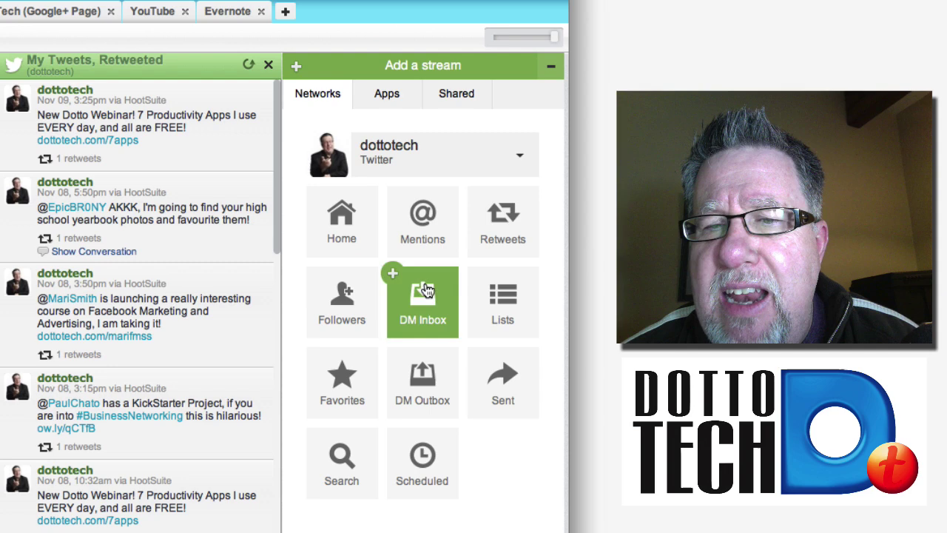
- Add a Twitter search stream for #blackberry to the Home tab
{"action": "left_click", "coordinate": [351, 466]}
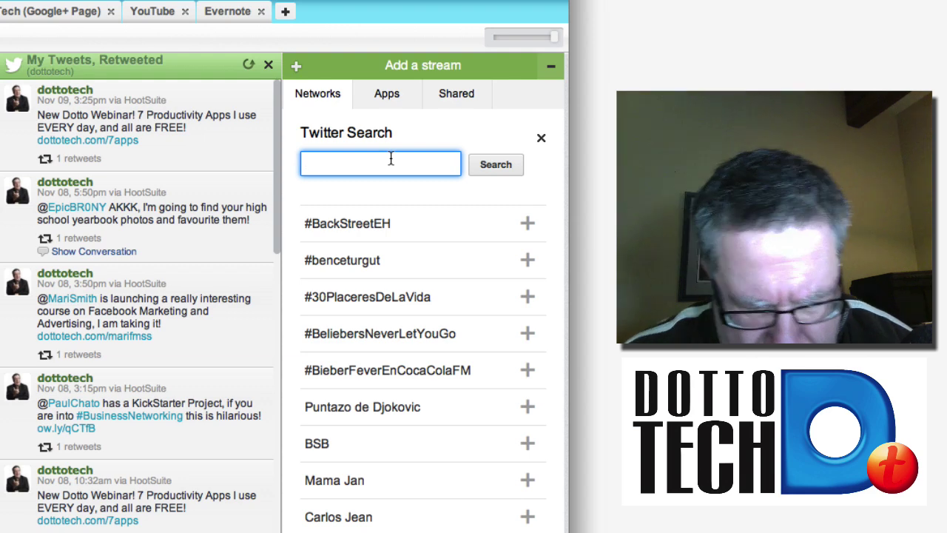
{"action": "type", "text": "#"}
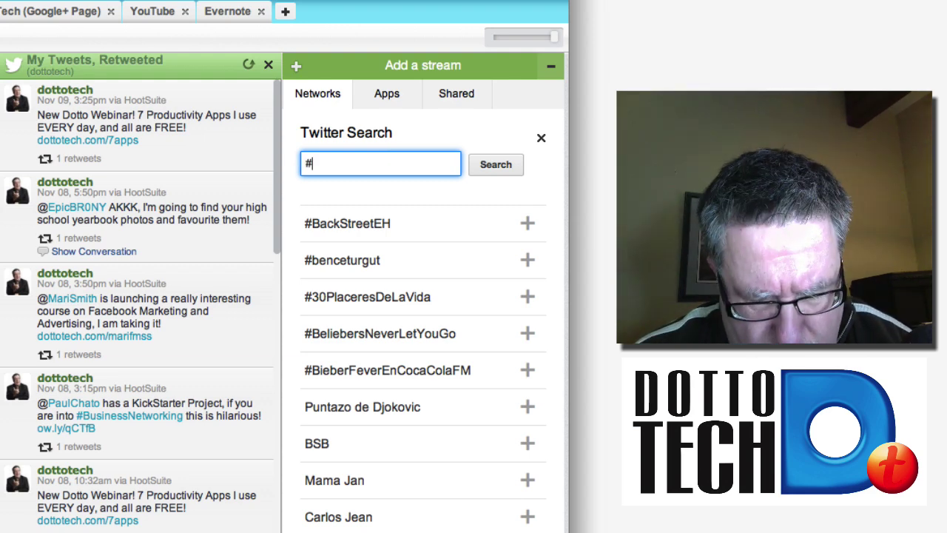
{"action": "type", "text": "black"}
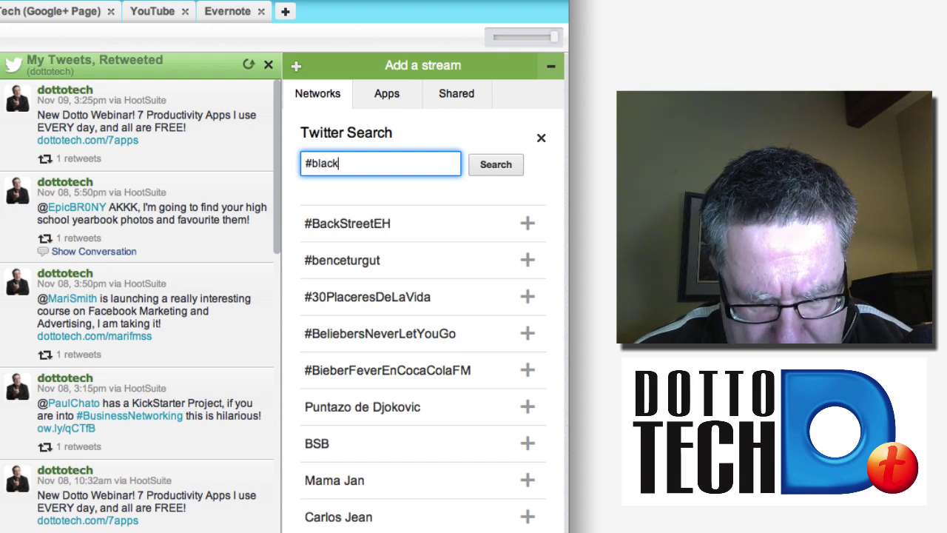
{"action": "type", "text": "berry"}
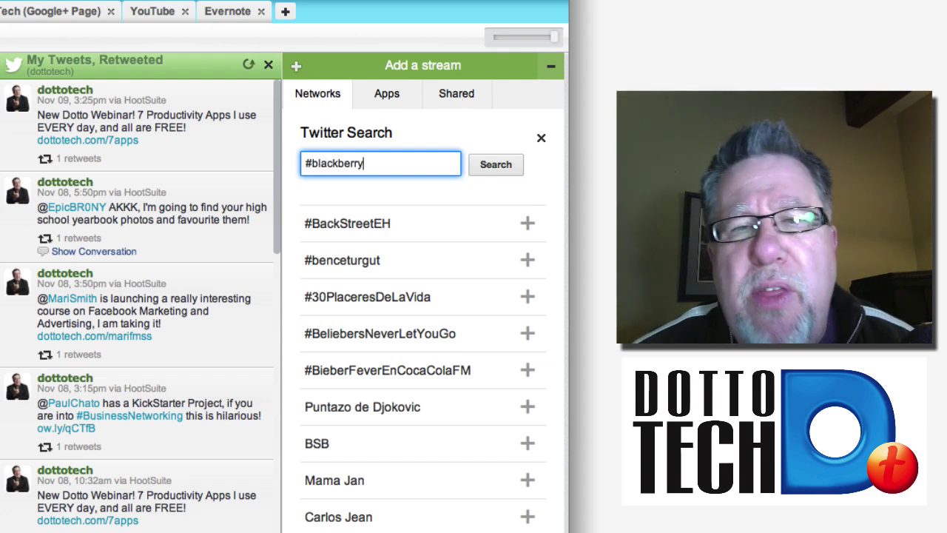
{"action": "left_click", "coordinate": [492, 169]}
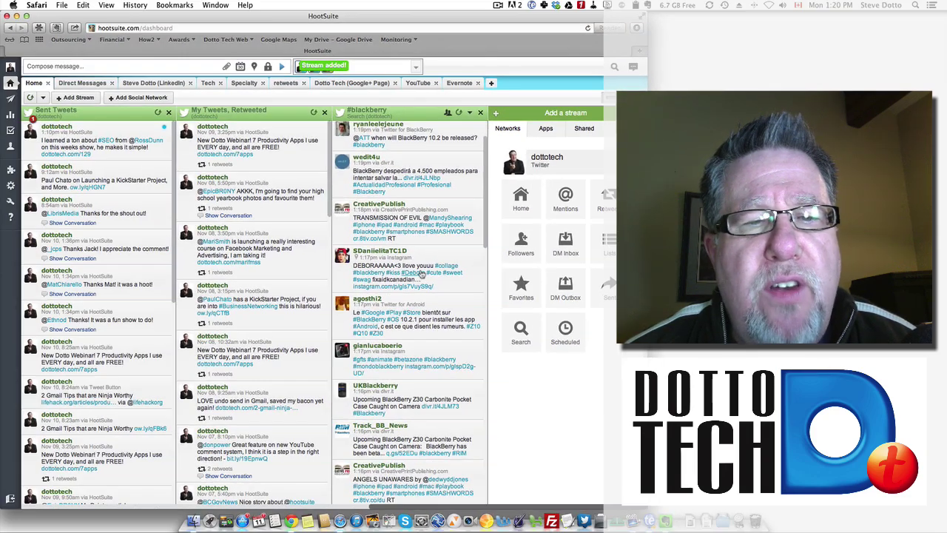
- Look through the tweets in the #blackberry stream, and return to the first streams of the Home tab
{"action": "scroll", "coordinate": [160, 363], "scroll_direction": "down", "scroll_amount": 3}
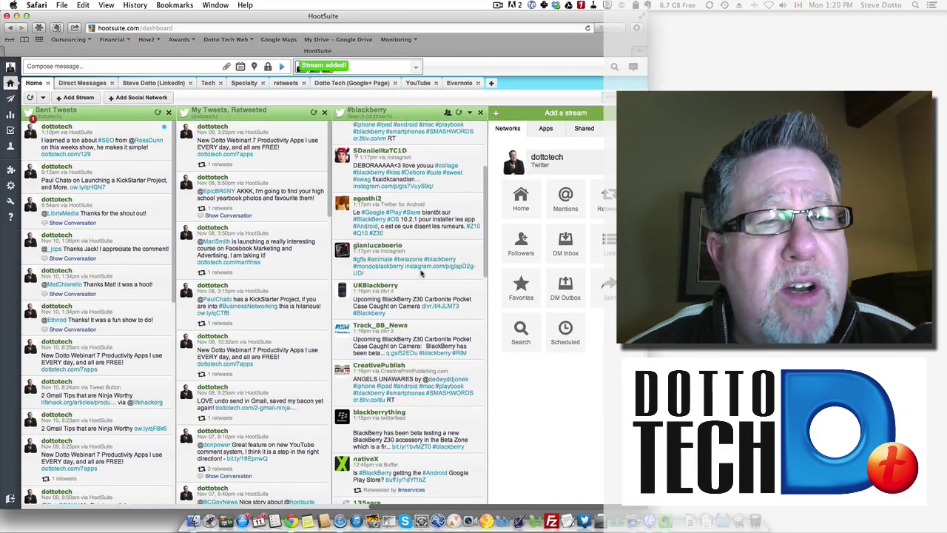
{"action": "scroll", "coordinate": [422, 273], "scroll_direction": "down", "scroll_amount": 3}
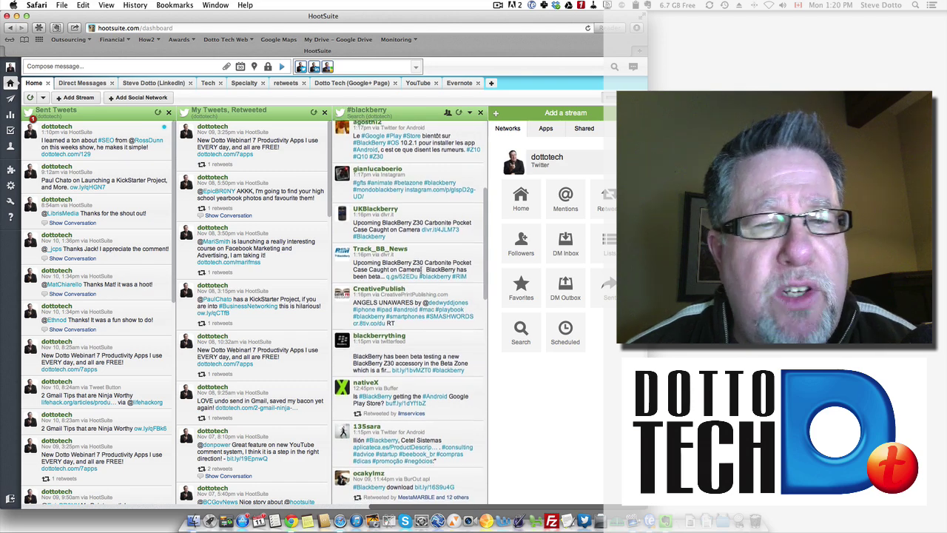
{"action": "scroll", "coordinate": [422, 272], "scroll_direction": "down", "scroll_amount": 5}
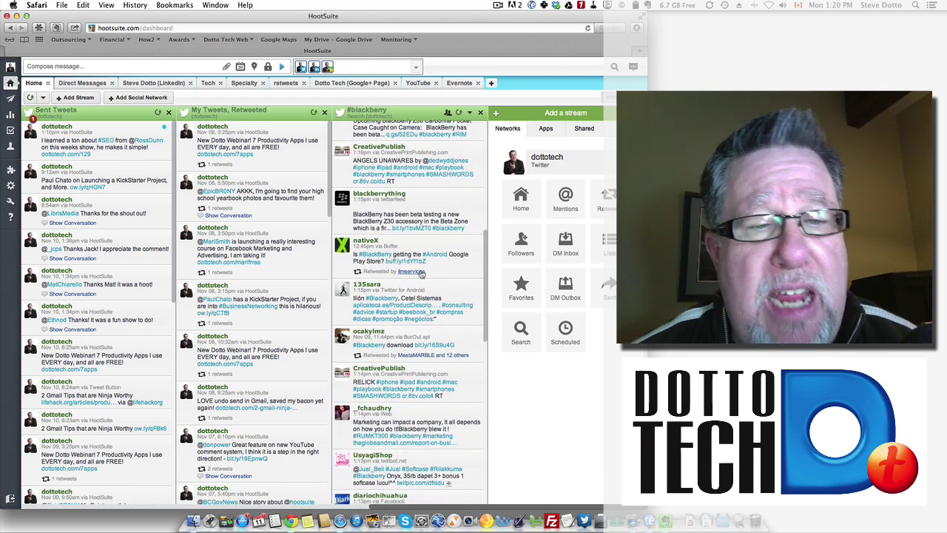
{"action": "scroll", "coordinate": [422, 273], "scroll_direction": "down", "scroll_amount": 10}
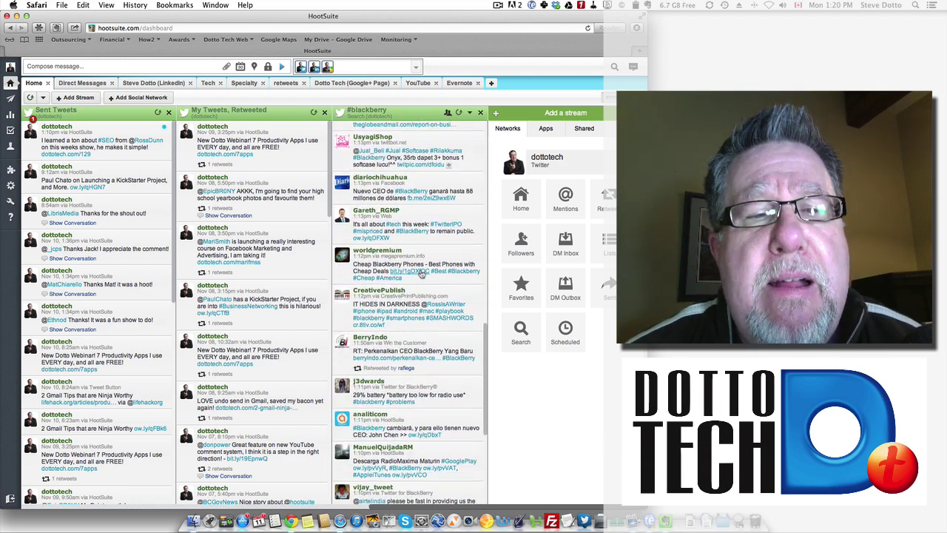
{"action": "scroll", "coordinate": [422, 273], "scroll_direction": "down", "scroll_amount": 10}
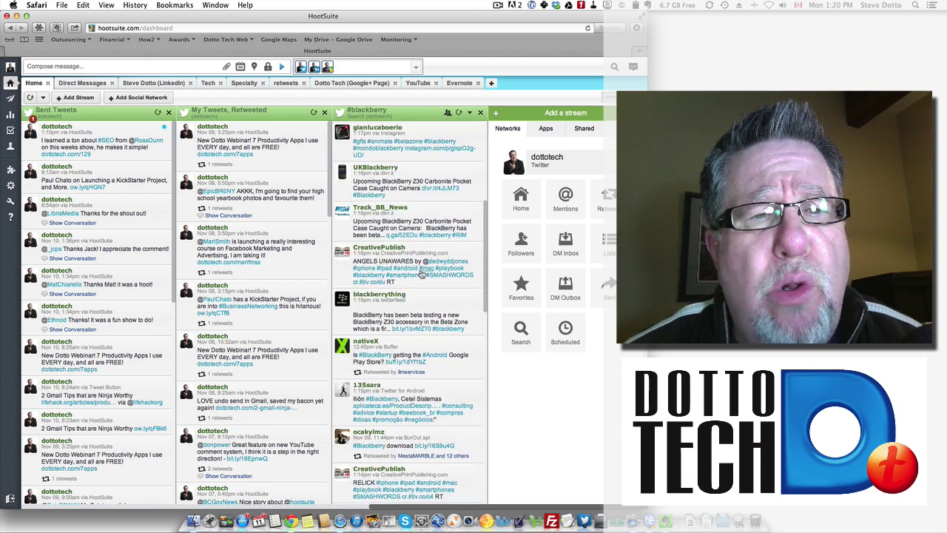
{"action": "scroll", "coordinate": [422, 273], "scroll_direction": "up", "scroll_amount": 5}
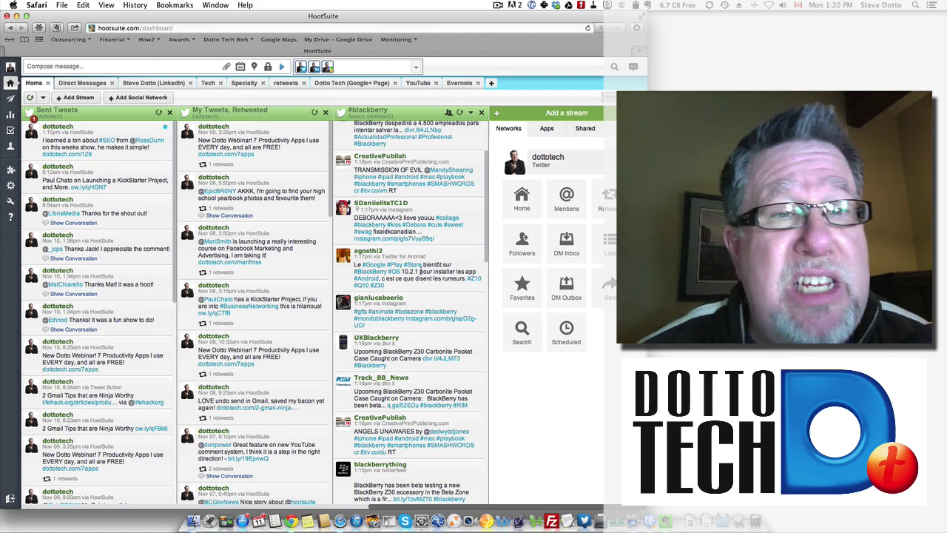
{"action": "scroll", "coordinate": [289, 303], "scroll_direction": "down", "scroll_amount": 1}
{"action": "scroll", "coordinate": [289, 303], "scroll_direction": "left", "scroll_amount": 1}
{"action": "scroll", "coordinate": [290, 304], "scroll_direction": "down", "scroll_amount": 5}
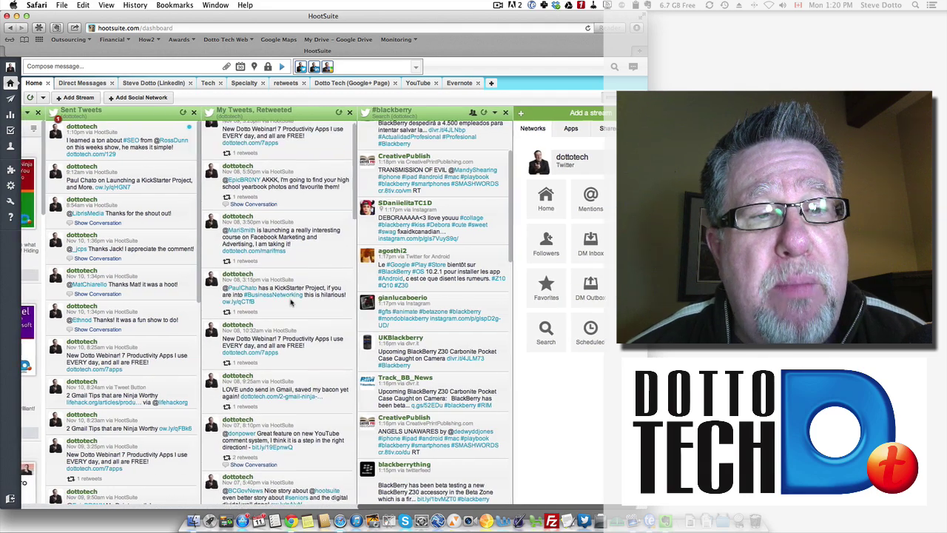
{"action": "scroll", "coordinate": [289, 304], "scroll_direction": "left", "scroll_amount": 15}
{"action": "scroll", "coordinate": [290, 304], "scroll_direction": "left", "scroll_amount": 3}
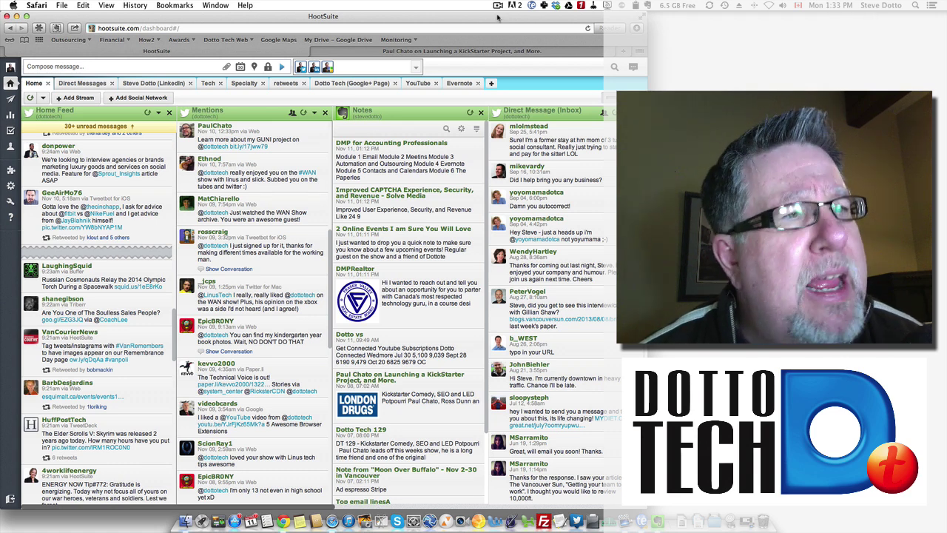
- Open the Publisher's list of scheduled messages and expand the composer for a new message
{"action": "left_click", "coordinate": [7, 100]}
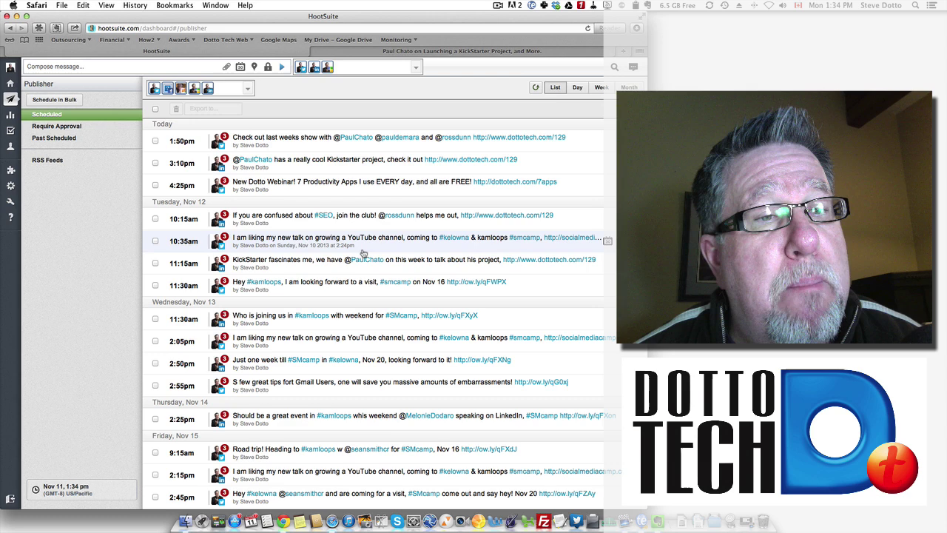
{"action": "left_click", "coordinate": [88, 64]}
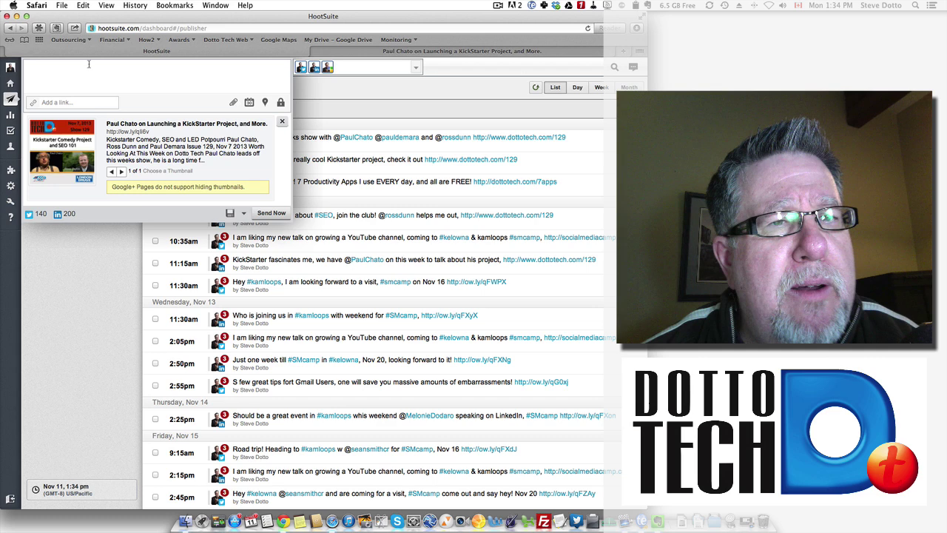
{"action": "left_click", "coordinate": [301, 68]}
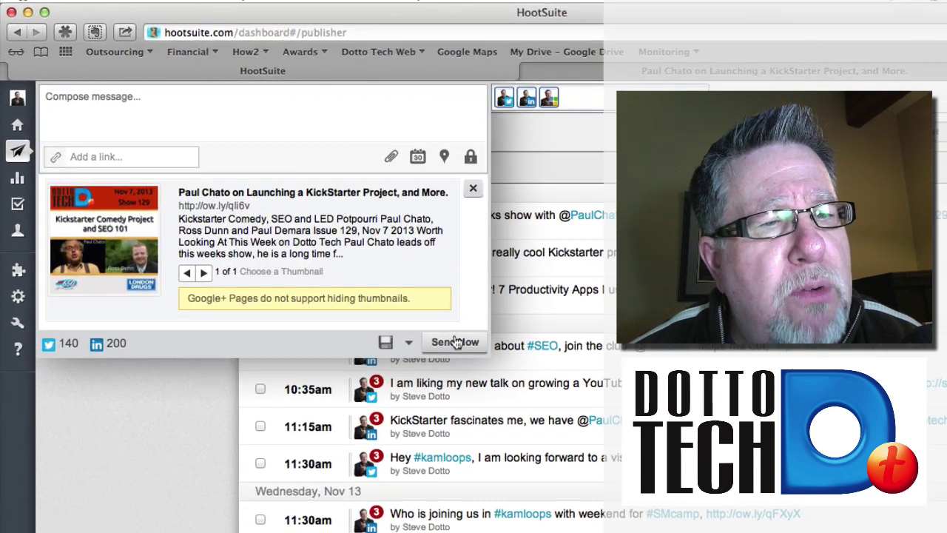
- Set the new message's schedule to 2013-11-12 at 10:25 AM, and collapse the composer without scheduling it
{"action": "left_click", "coordinate": [418, 157]}
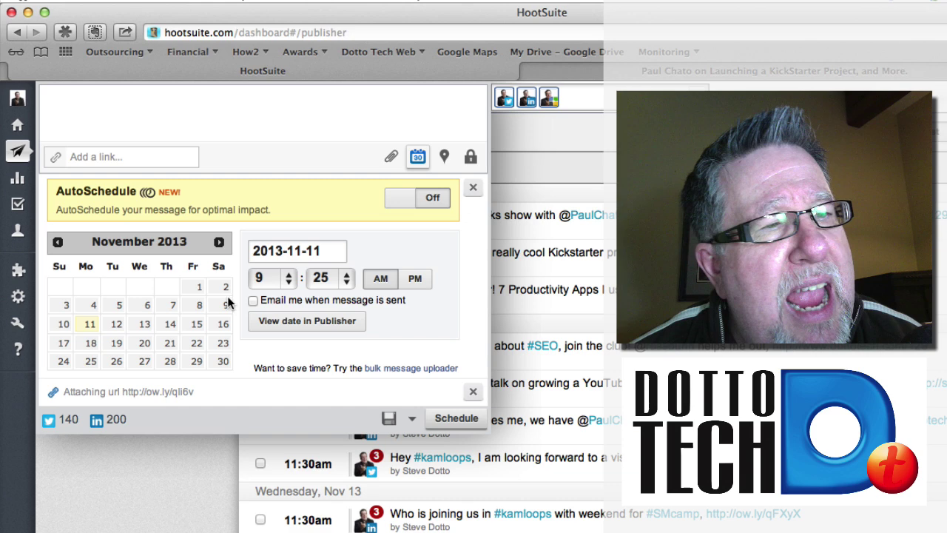
{"action": "left_click", "coordinate": [116, 325]}
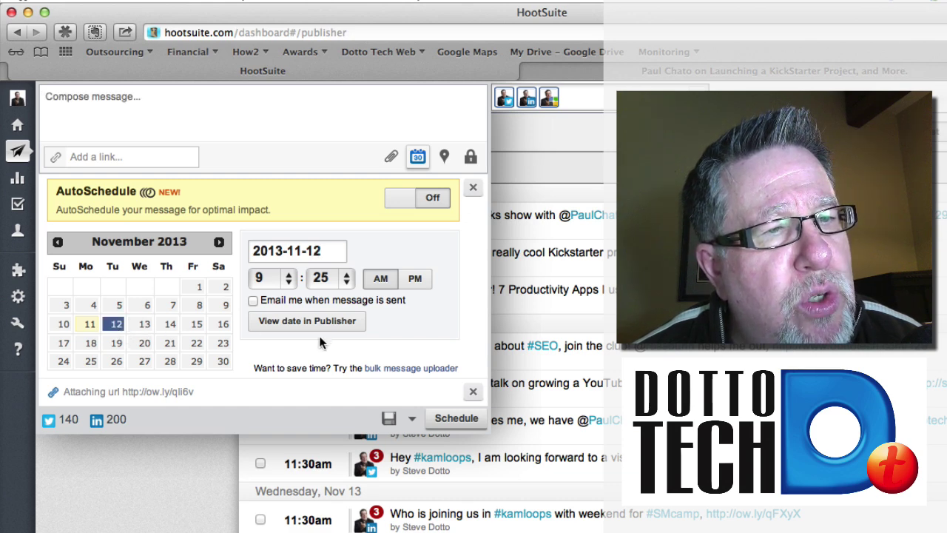
{"action": "left_click", "coordinate": [279, 280]}
{"action": "left_click", "coordinate": [274, 294]}
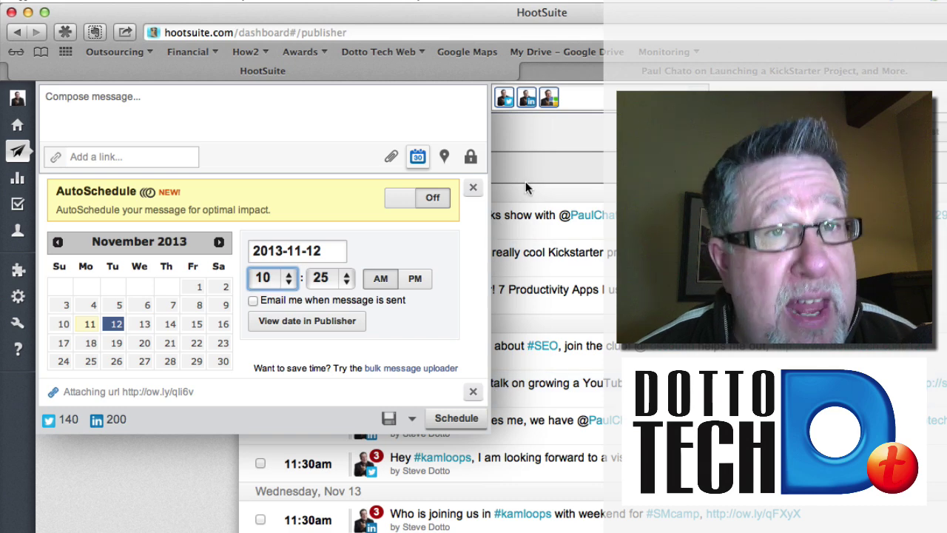
{"action": "left_click", "coordinate": [577, 100]}
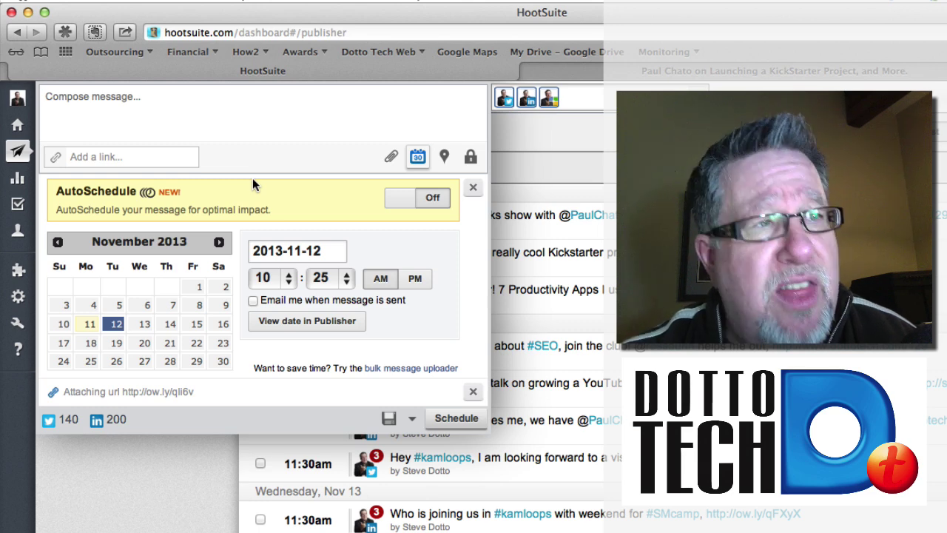
{"action": "left_click", "coordinate": [123, 487]}
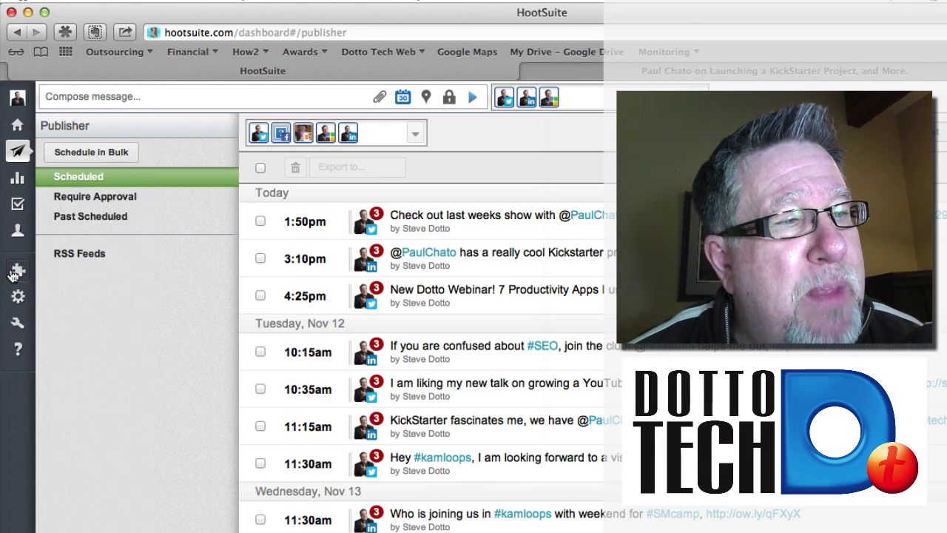
- Open the App Directory and browse the list of all available apps
{"action": "left_click", "coordinate": [15, 273]}
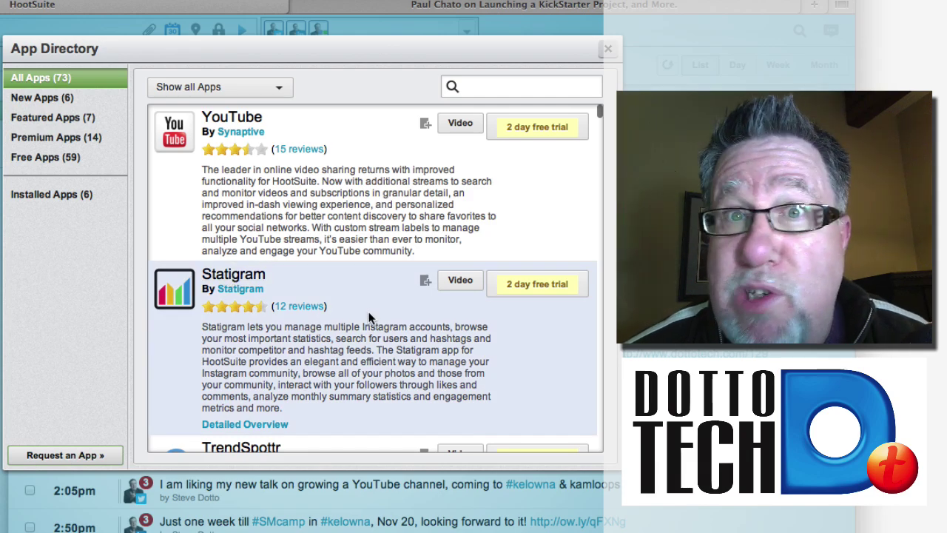
{"action": "scroll", "coordinate": [370, 318], "scroll_direction": "down", "scroll_amount": 10}
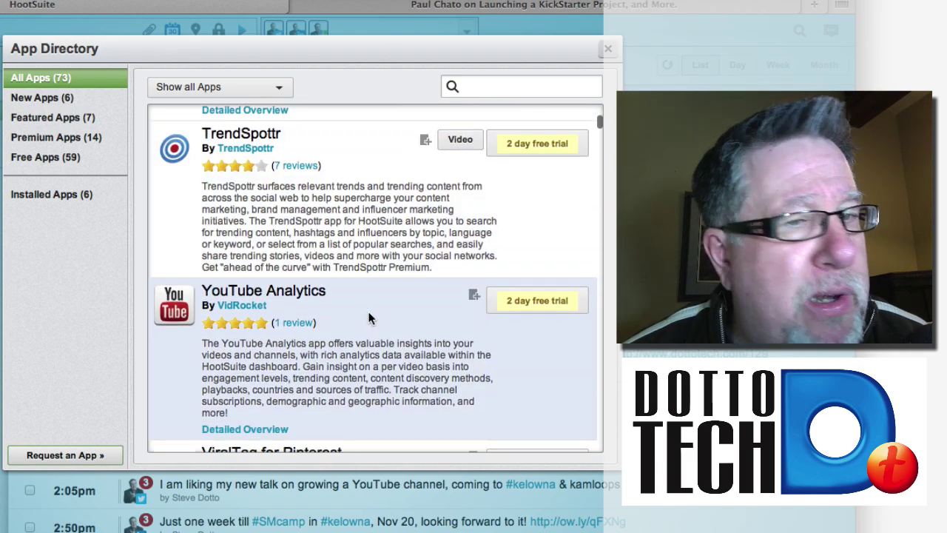
{"action": "scroll", "coordinate": [370, 317], "scroll_direction": "down", "scroll_amount": 10}
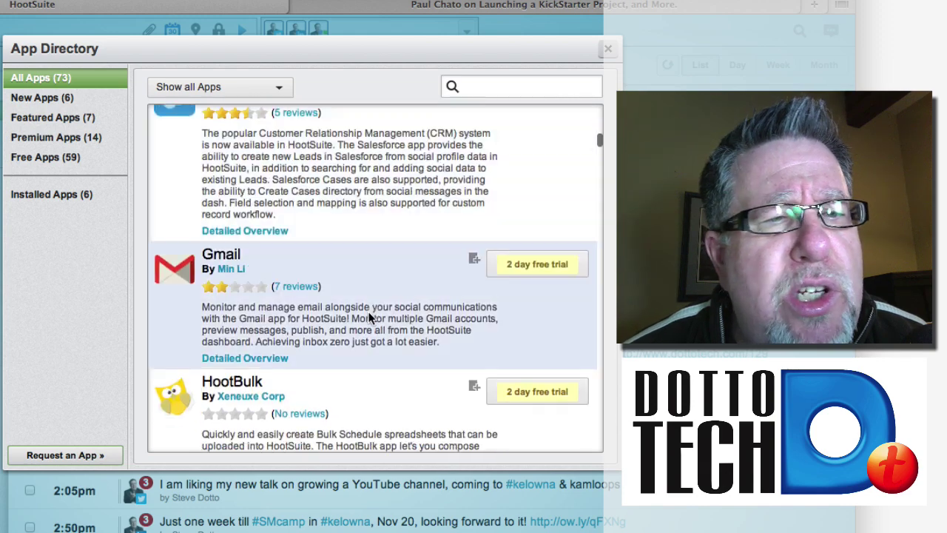
{"action": "scroll", "coordinate": [369, 318], "scroll_direction": "down", "scroll_amount": 10}
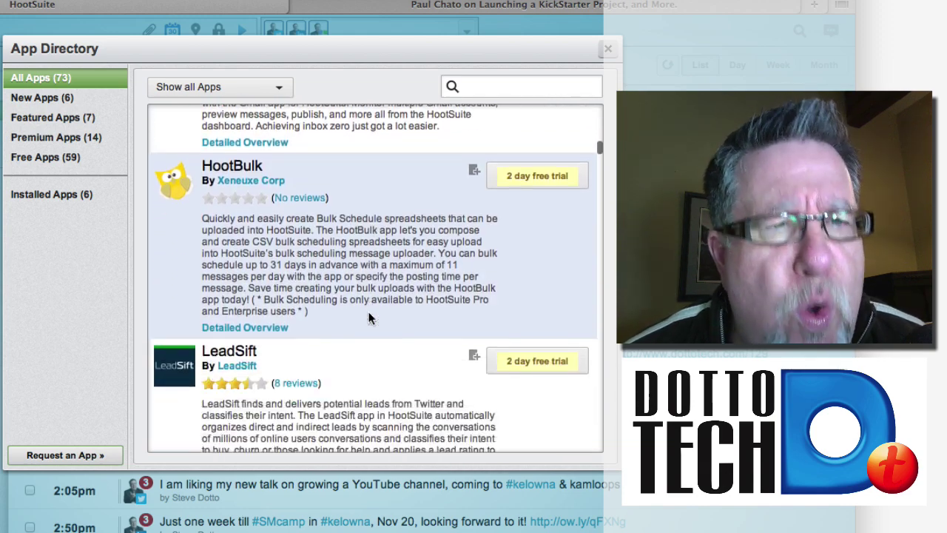
{"action": "scroll", "coordinate": [368, 318], "scroll_direction": "down", "scroll_amount": 5}
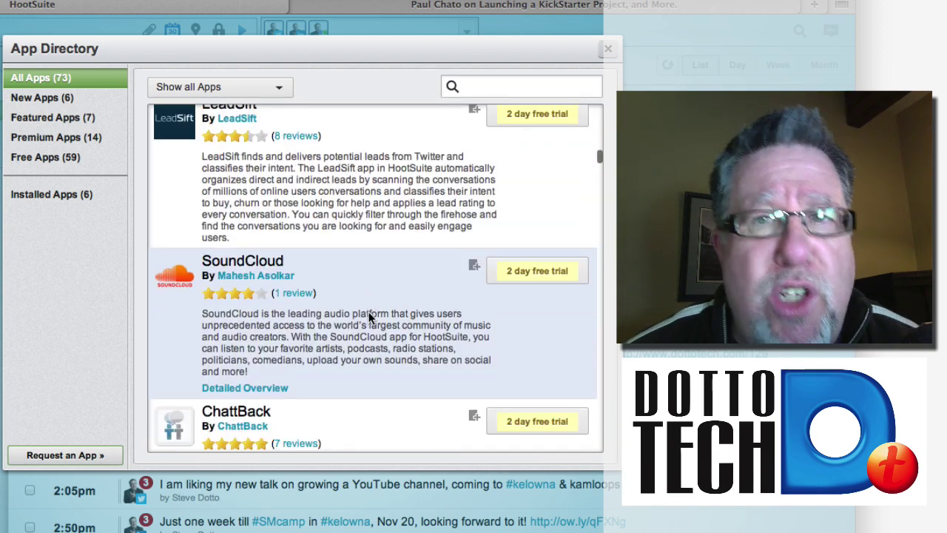
{"action": "scroll", "coordinate": [369, 317], "scroll_direction": "down", "scroll_amount": 3}
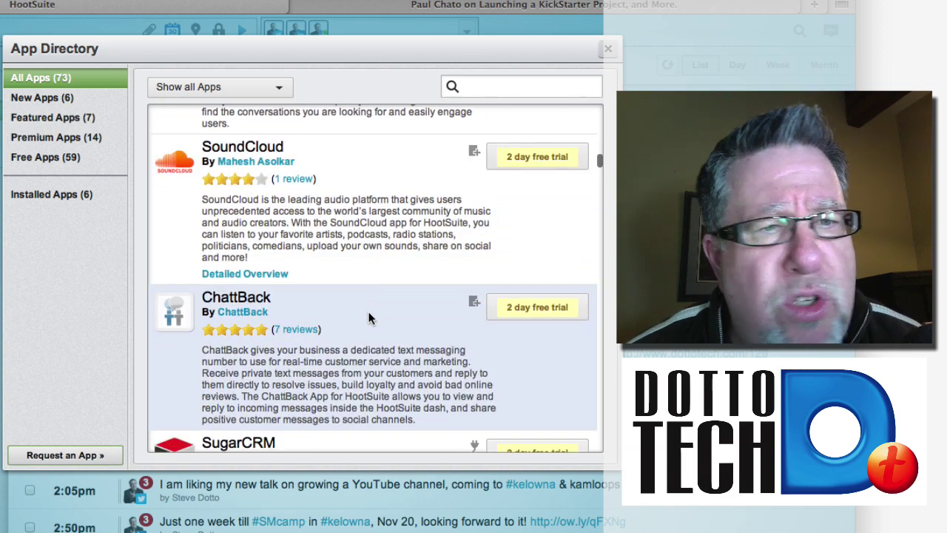
{"action": "scroll", "coordinate": [368, 319], "scroll_direction": "down", "scroll_amount": 3}
{"action": "scroll", "coordinate": [369, 319], "scroll_direction": "down", "scroll_amount": 4}
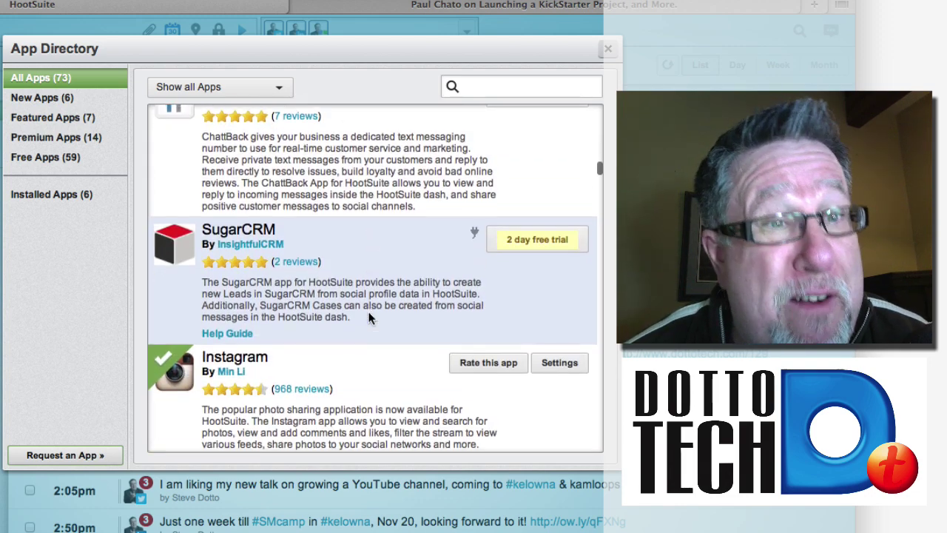
- Look through the App Directory's listings from SugarCRM down to Constant Contact, and close the directory
{"action": "scroll", "coordinate": [369, 318], "scroll_direction": "down", "scroll_amount": 3}
{"action": "scroll", "coordinate": [368, 318], "scroll_direction": "down", "scroll_amount": 5}
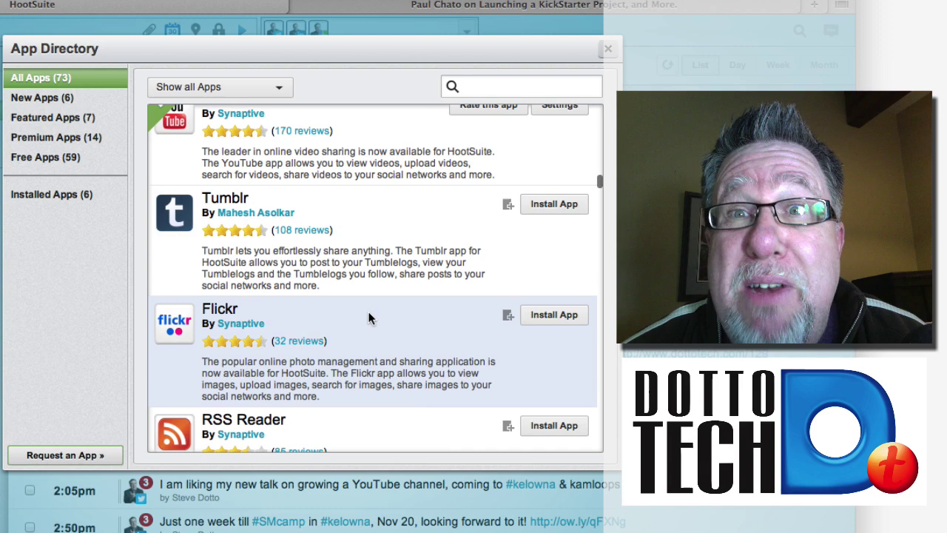
{"action": "scroll", "coordinate": [370, 318], "scroll_direction": "down", "scroll_amount": 2}
{"action": "scroll", "coordinate": [370, 318], "scroll_direction": "down", "scroll_amount": 7}
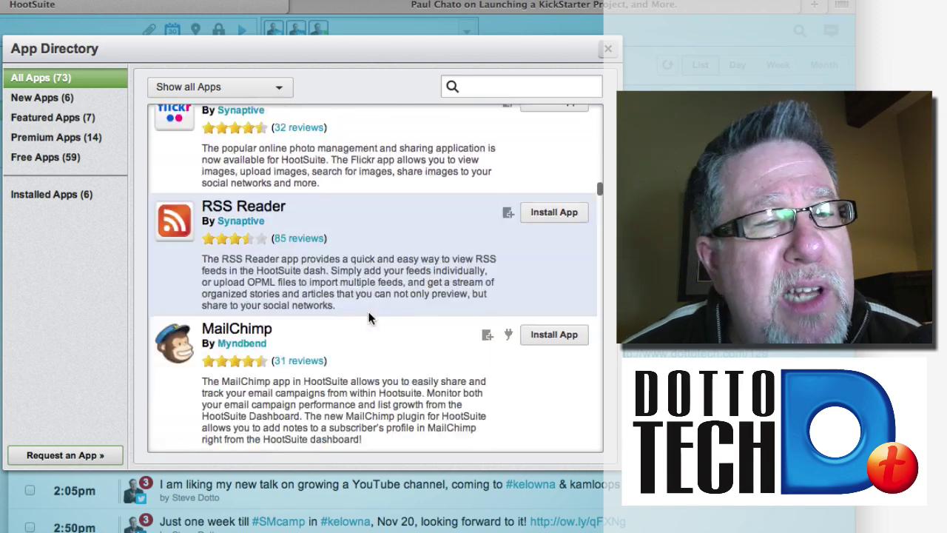
{"action": "scroll", "coordinate": [368, 314], "scroll_direction": "down", "scroll_amount": 10}
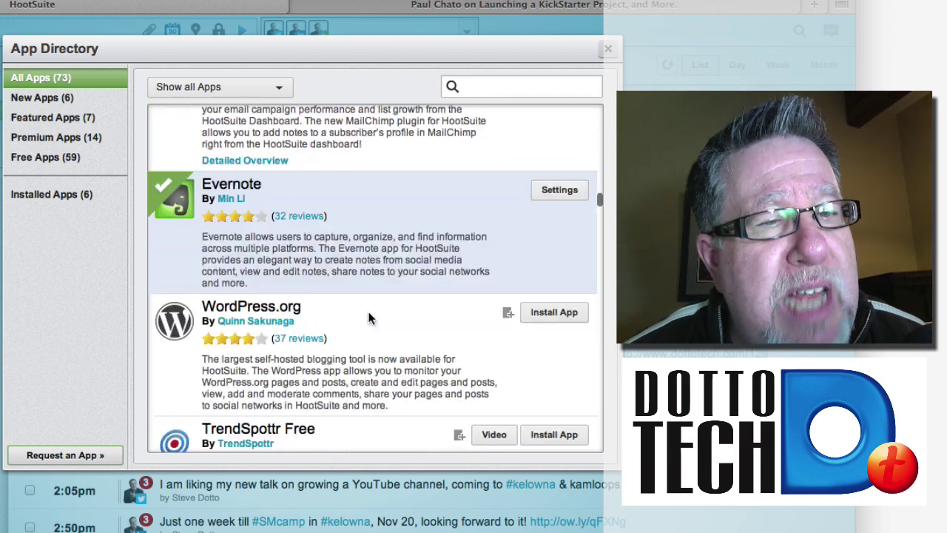
{"action": "scroll", "coordinate": [370, 316], "scroll_direction": "down", "scroll_amount": 2}
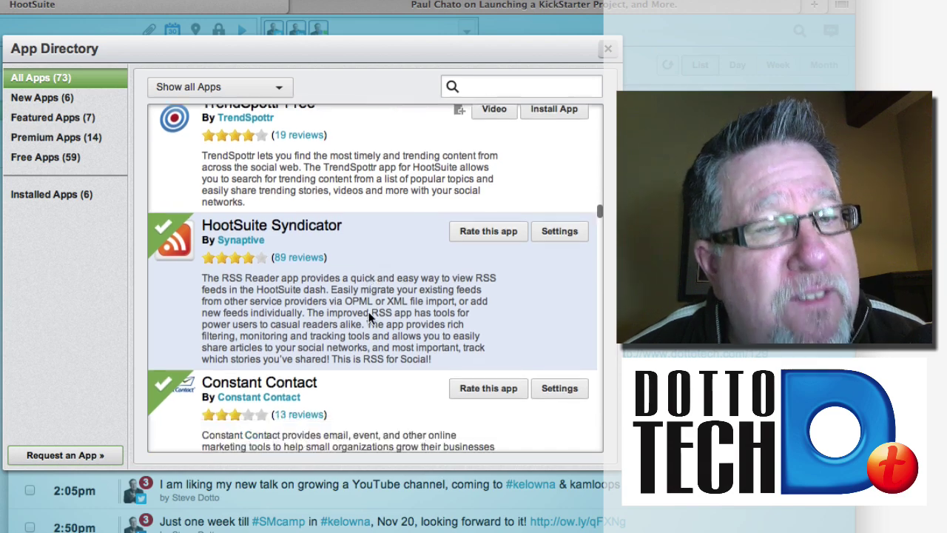
{"action": "scroll", "coordinate": [370, 317], "scroll_direction": "up", "scroll_amount": 8}
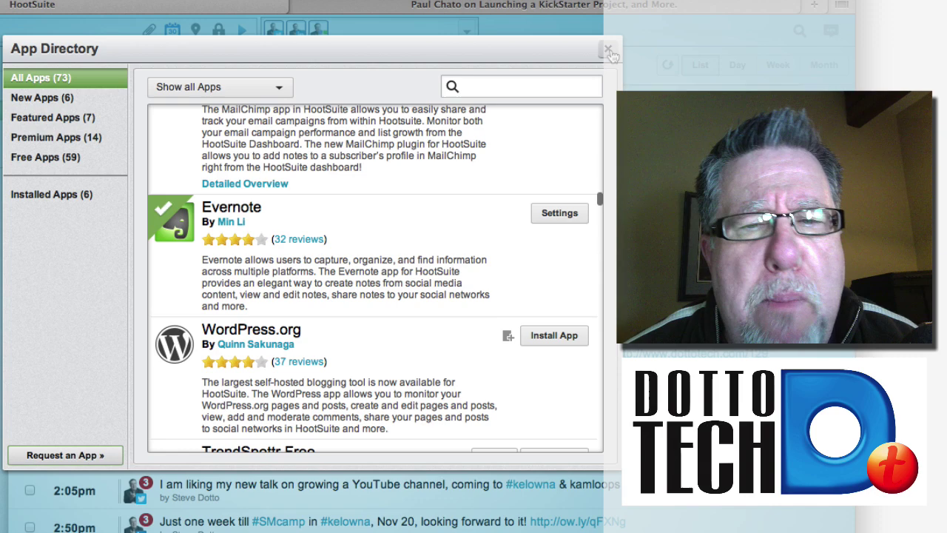
{"action": "left_click", "coordinate": [607, 51]}
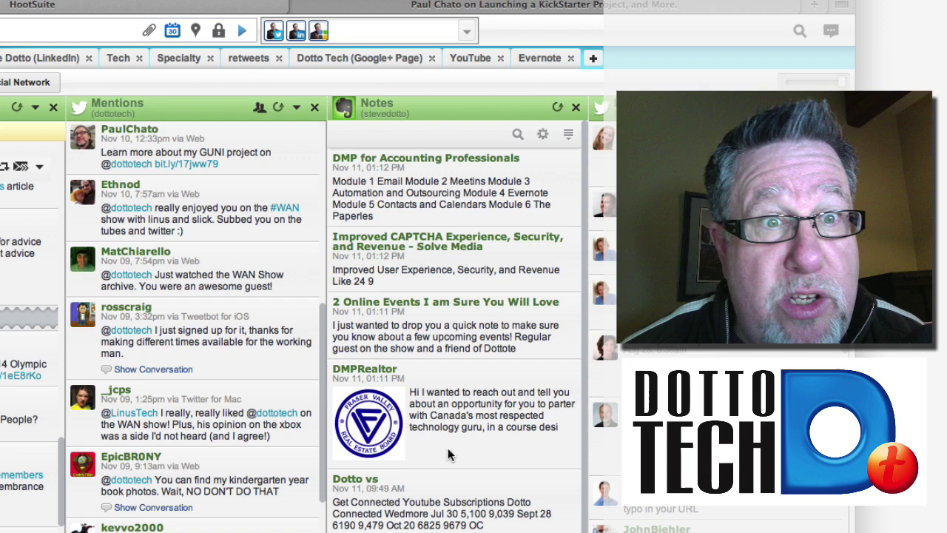
- Look through the Evernote Notes stream and share the Nov 08 note about launching a KickStarter project in a new message
{"action": "mouse_move", "coordinate": [481, 346]}
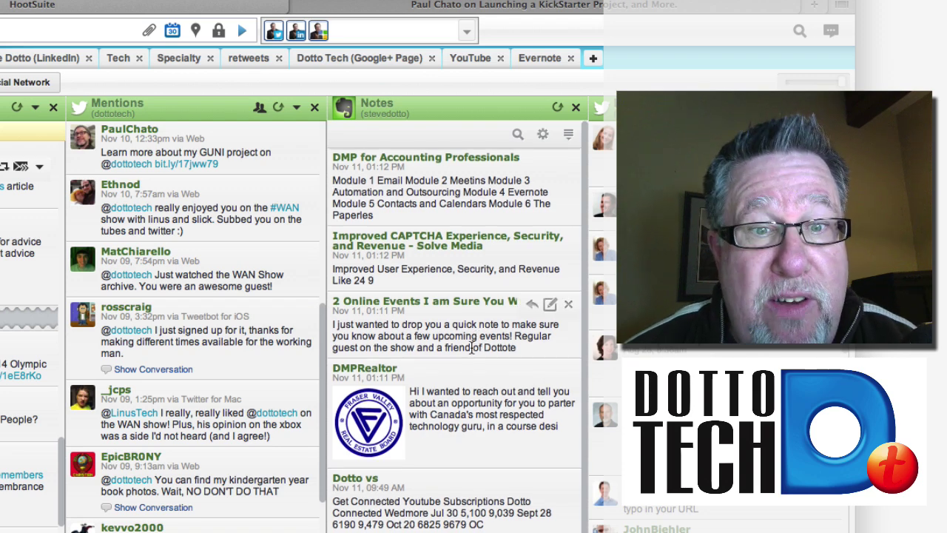
{"action": "scroll", "coordinate": [471, 348], "scroll_direction": "down", "scroll_amount": 3}
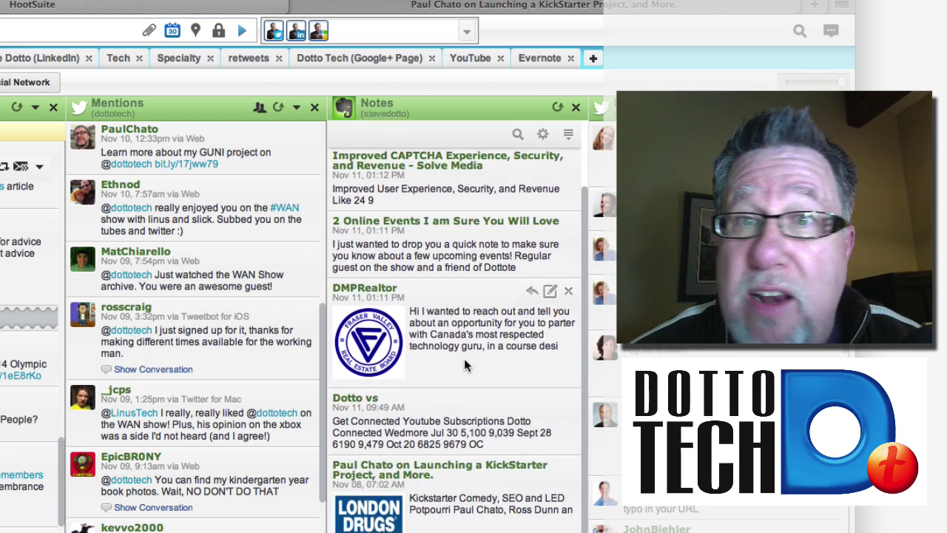
{"action": "scroll", "coordinate": [465, 362], "scroll_direction": "down", "scroll_amount": 2}
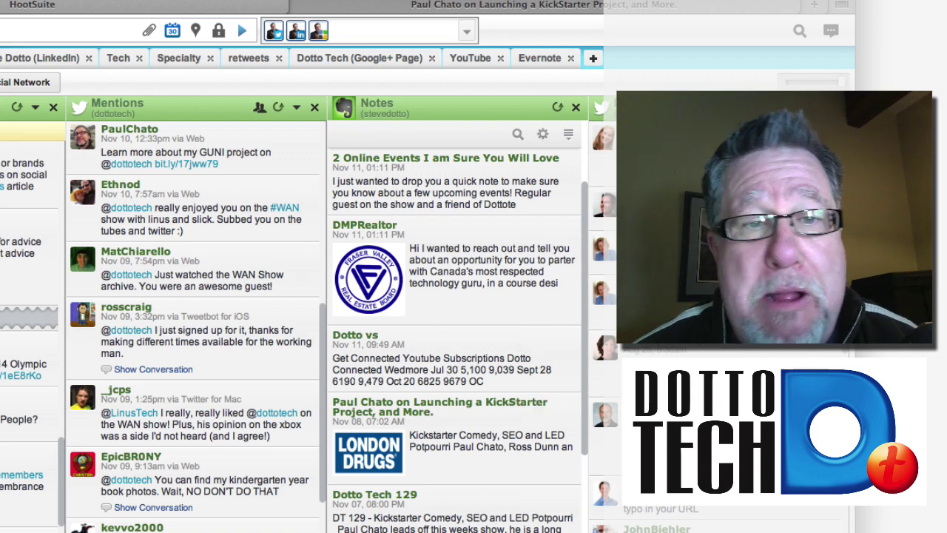
{"action": "scroll", "coordinate": [457, 341], "scroll_direction": "up", "scroll_amount": 4}
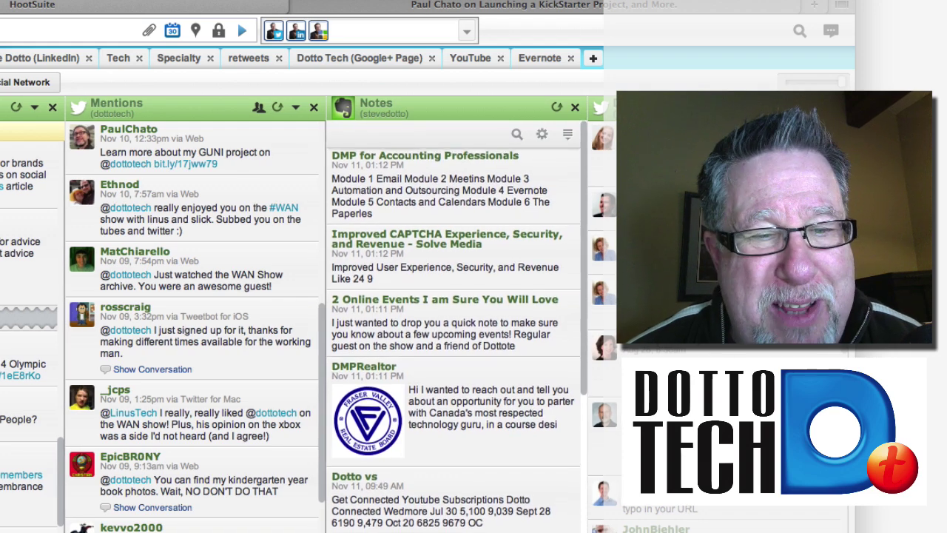
{"action": "scroll", "coordinate": [457, 326], "scroll_direction": "down", "scroll_amount": 1}
{"action": "scroll", "coordinate": [457, 325], "scroll_direction": "up", "scroll_amount": 1}
{"action": "scroll", "coordinate": [457, 326], "scroll_direction": "down", "scroll_amount": 1}
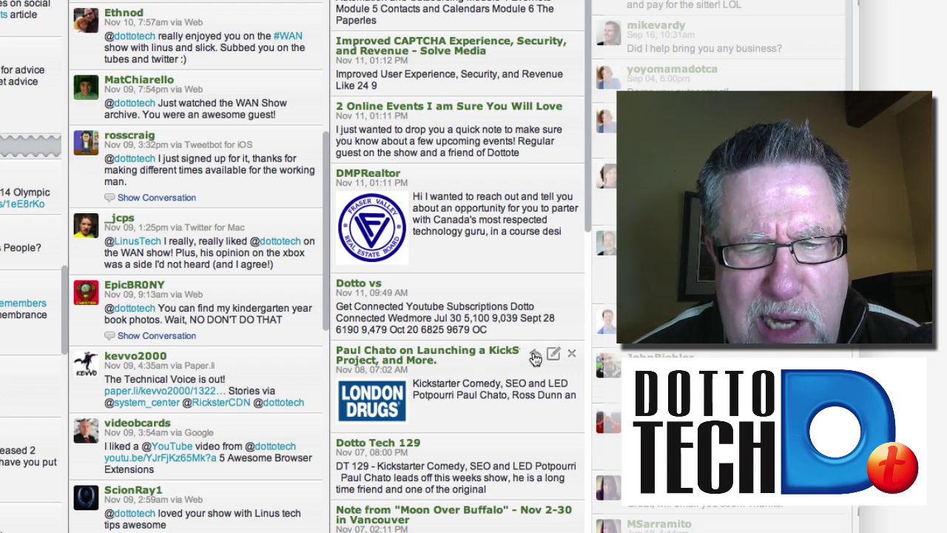
{"action": "left_click", "coordinate": [535, 355]}
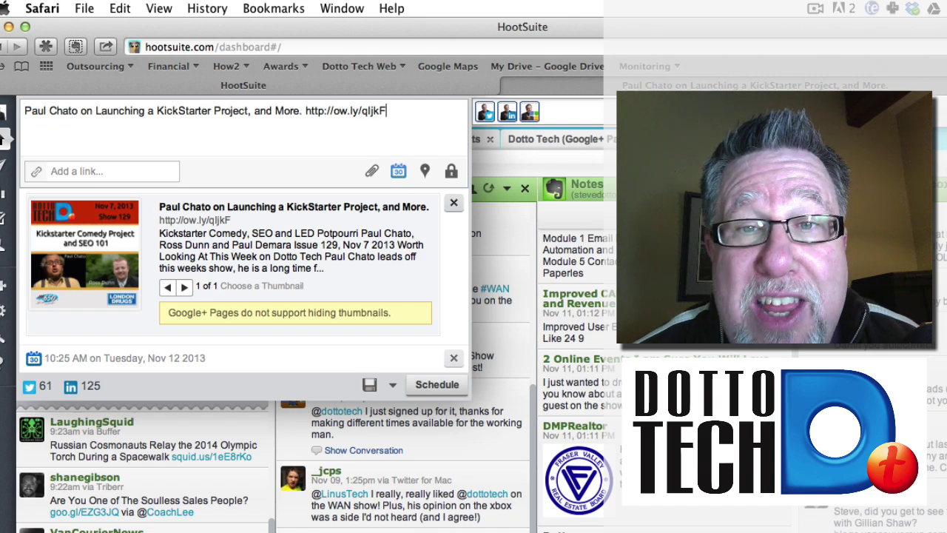
- Find the Sent Tweets stream and open the link in the sent tweet about launching a KickStarter project
{"action": "scroll", "coordinate": [479, 187], "scroll_direction": "right", "scroll_amount": 10}
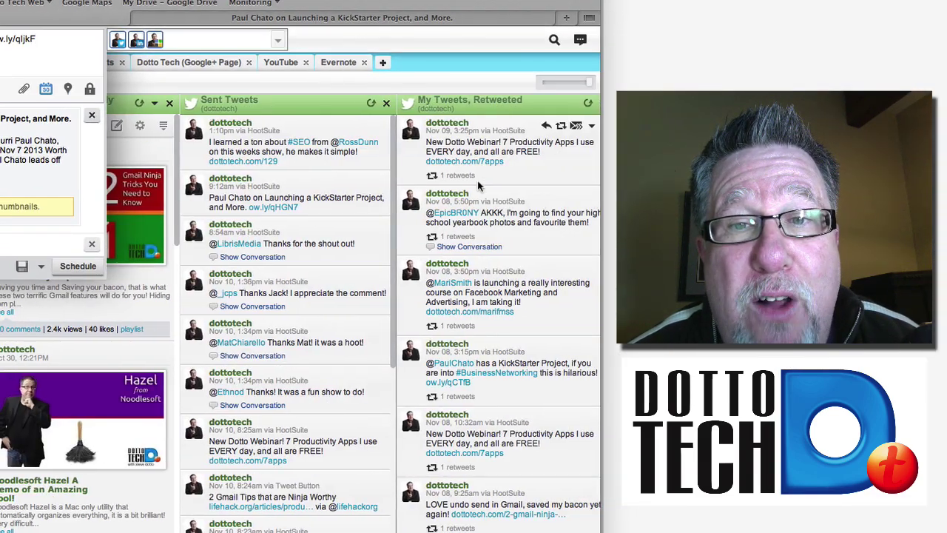
{"action": "scroll", "coordinate": [477, 185], "scroll_direction": "right", "scroll_amount": 3}
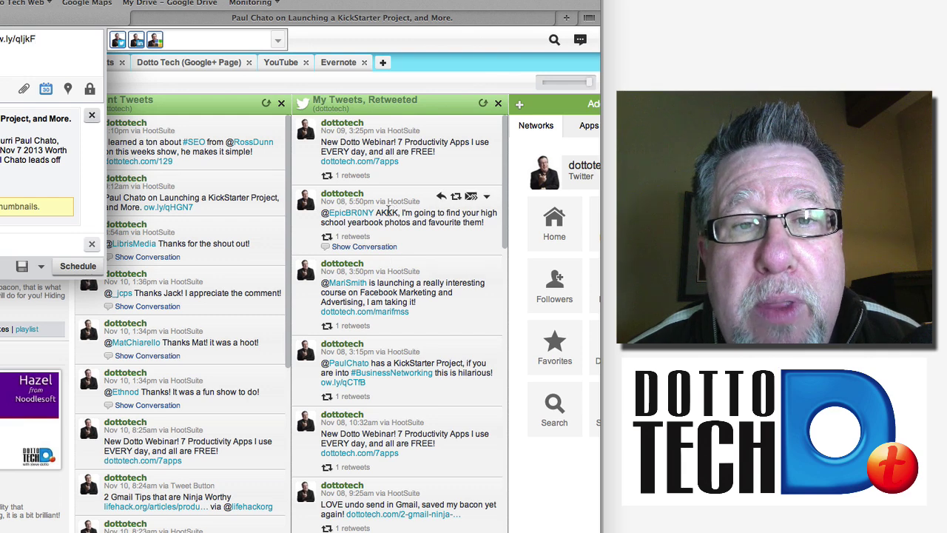
{"action": "scroll", "coordinate": [374, 263], "scroll_direction": "left", "scroll_amount": 4}
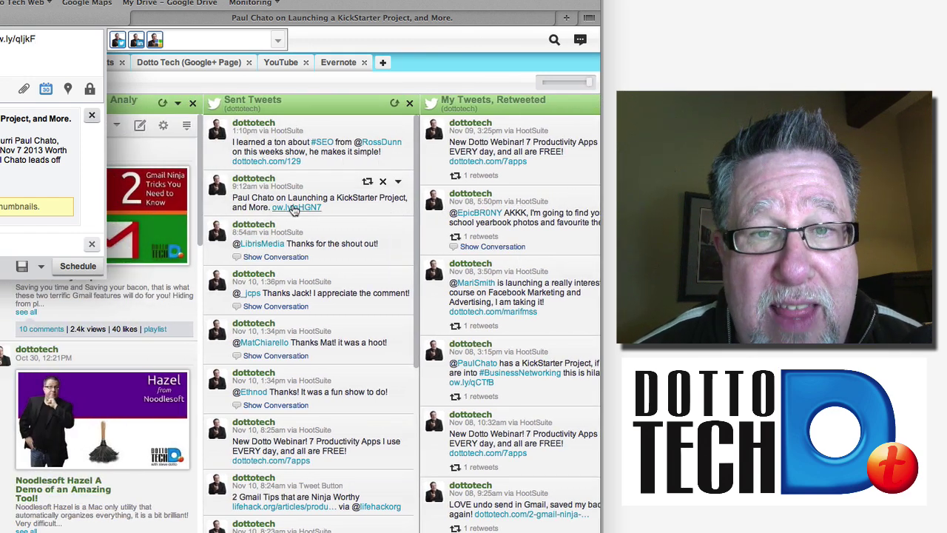
{"action": "left_click", "coordinate": [294, 208]}
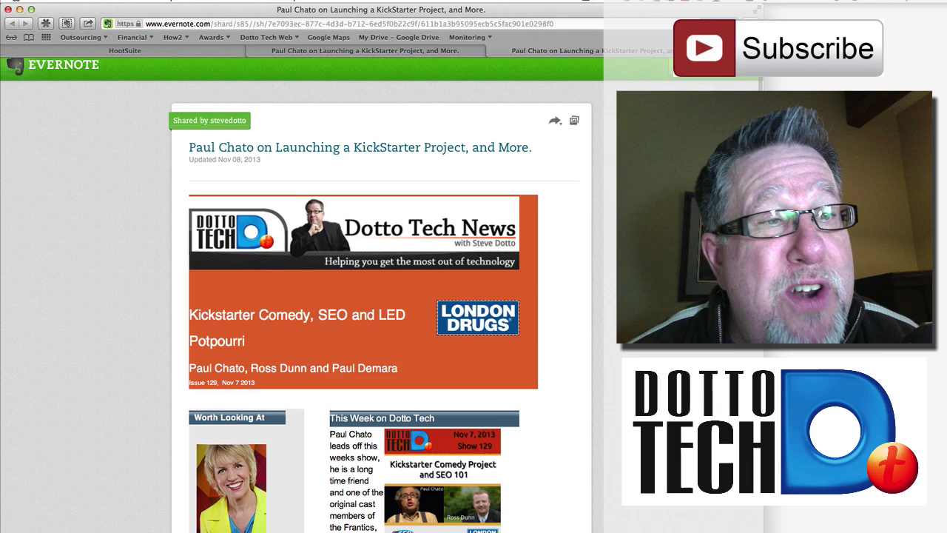
- Read through the shared Evernote newsletter page down to its end, and return to the HootSuite dashboard
{"action": "scroll", "coordinate": [381, 296], "scroll_direction": "down", "scroll_amount": 2}
{"action": "scroll", "coordinate": [381, 296], "scroll_direction": "down", "scroll_amount": 15}
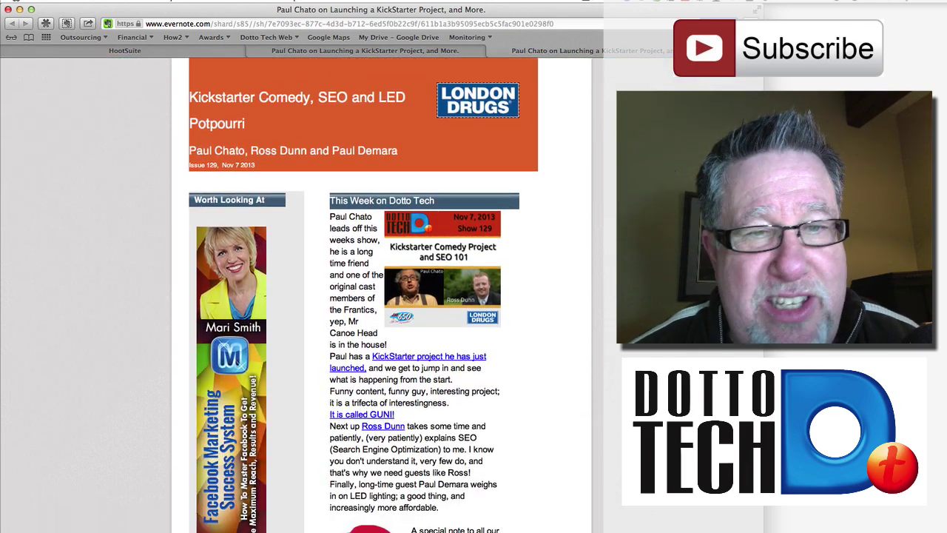
{"action": "scroll", "coordinate": [381, 296], "scroll_direction": "down", "scroll_amount": 18}
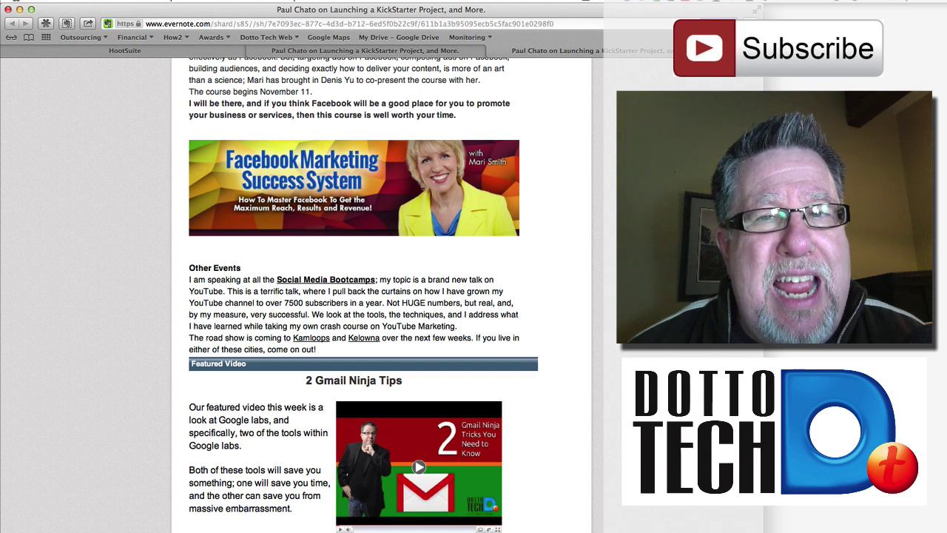
{"action": "scroll", "coordinate": [381, 296], "scroll_direction": "down", "scroll_amount": 10}
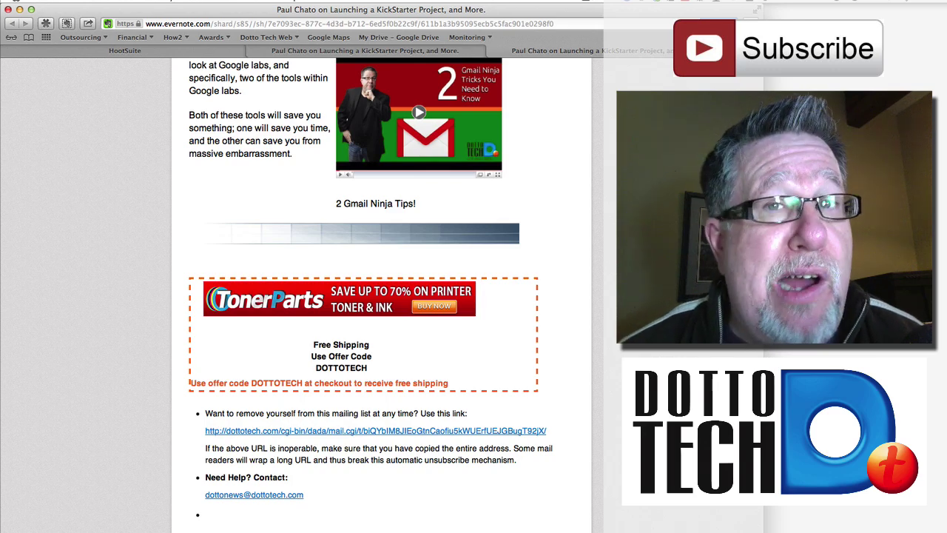
{"action": "scroll", "coordinate": [363, 296], "scroll_direction": "up", "scroll_amount": 15}
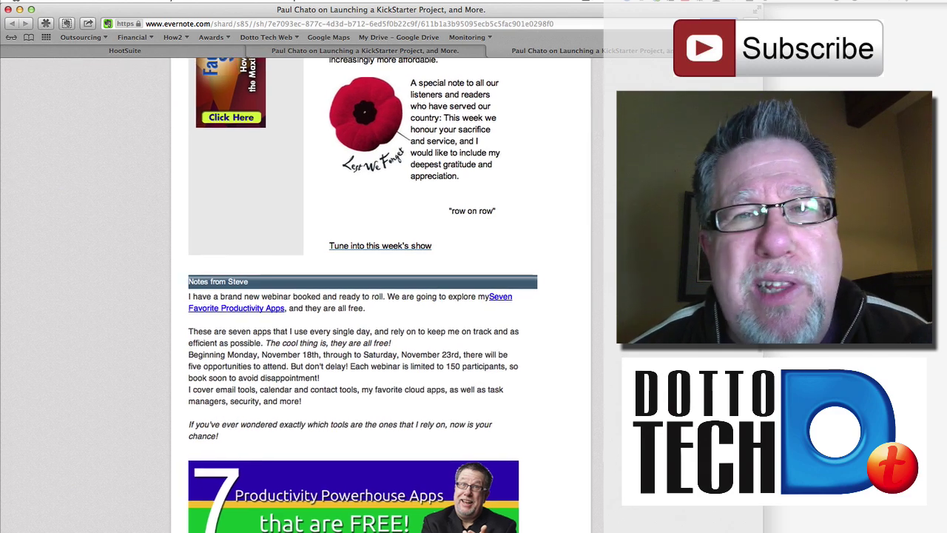
{"action": "scroll", "coordinate": [508, 296], "scroll_direction": "up", "scroll_amount": 10}
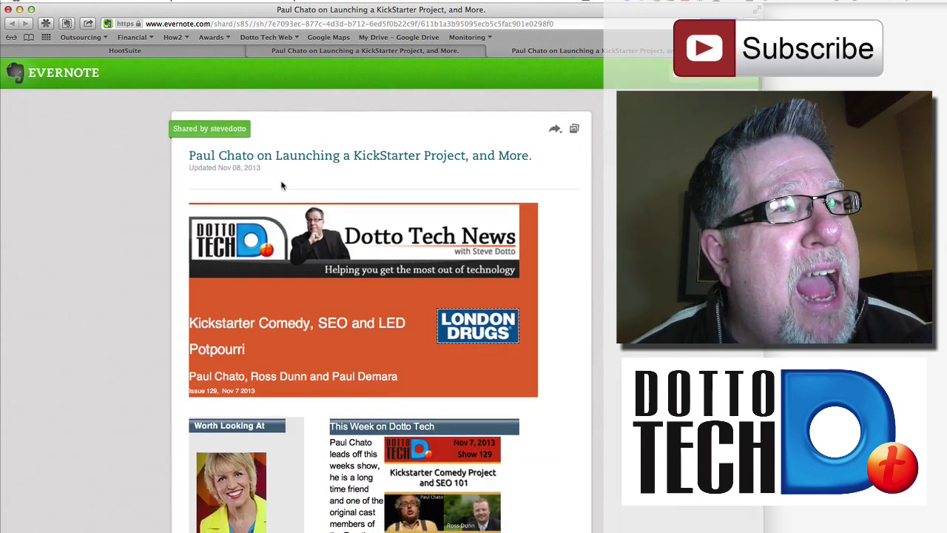
{"action": "left_click", "coordinate": [186, 52]}
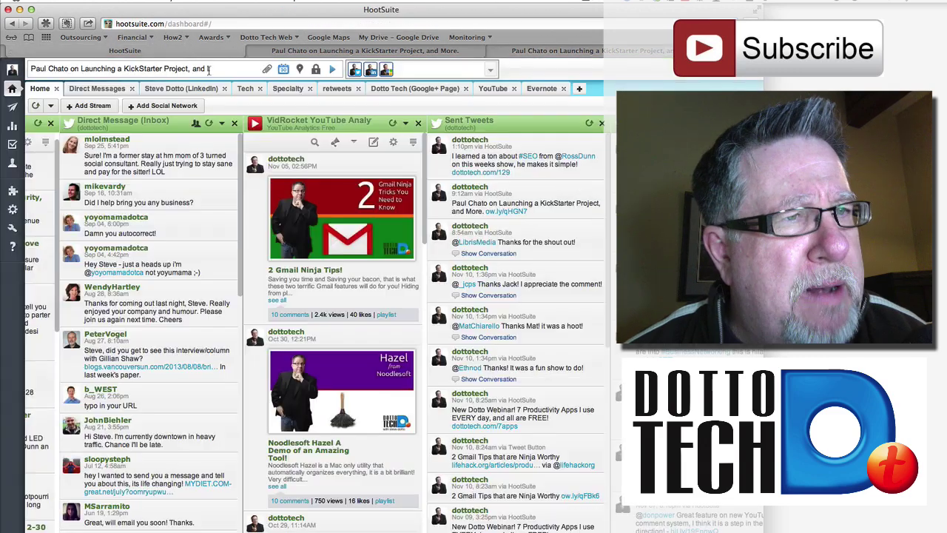